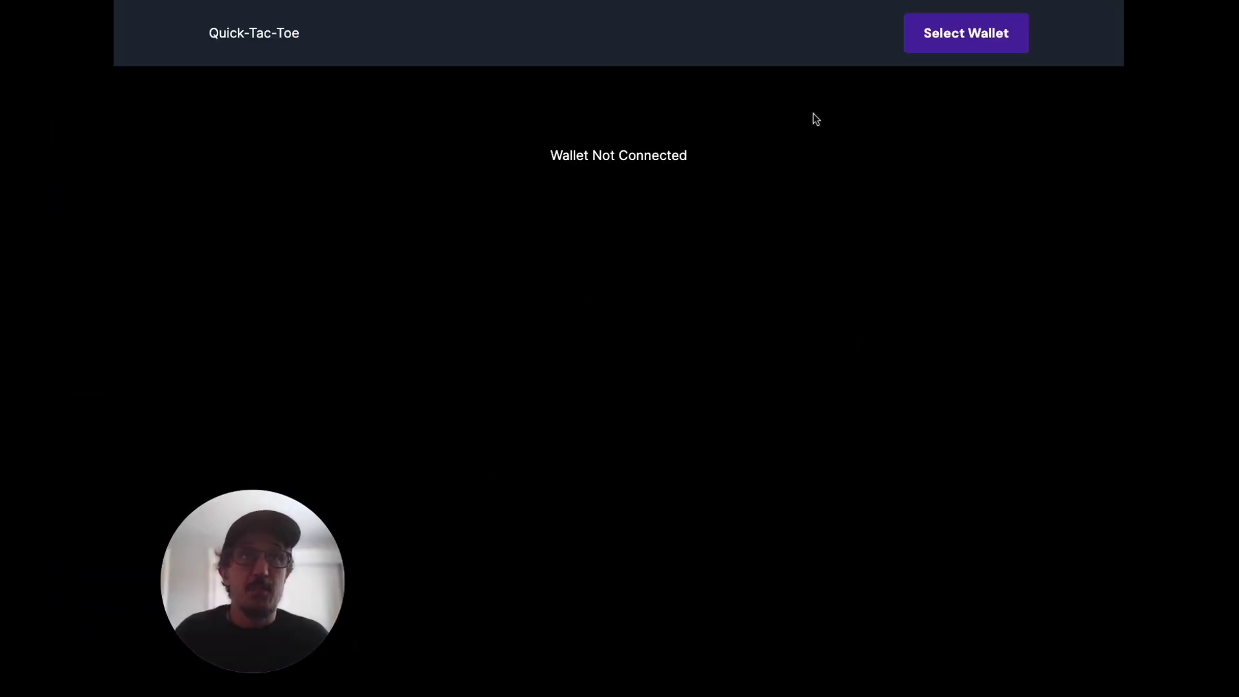
Connect the Phantom wallet and create a new player with 10 play tokens
click(998, 33)
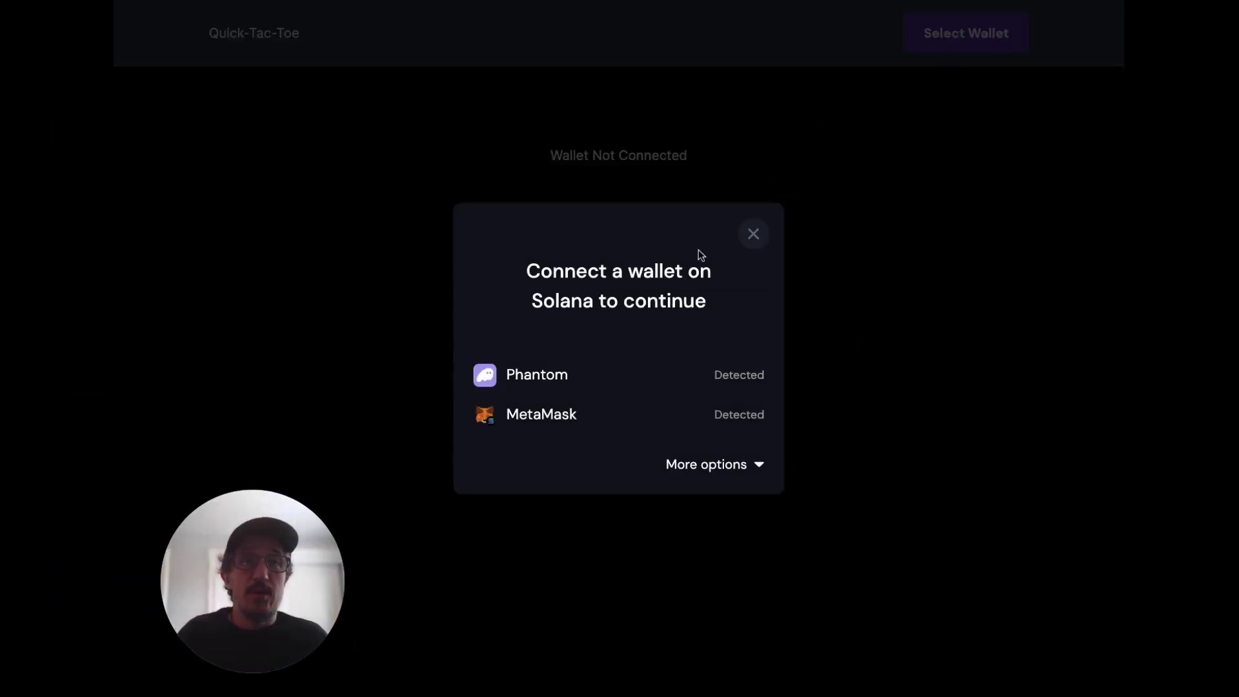
click(611, 385)
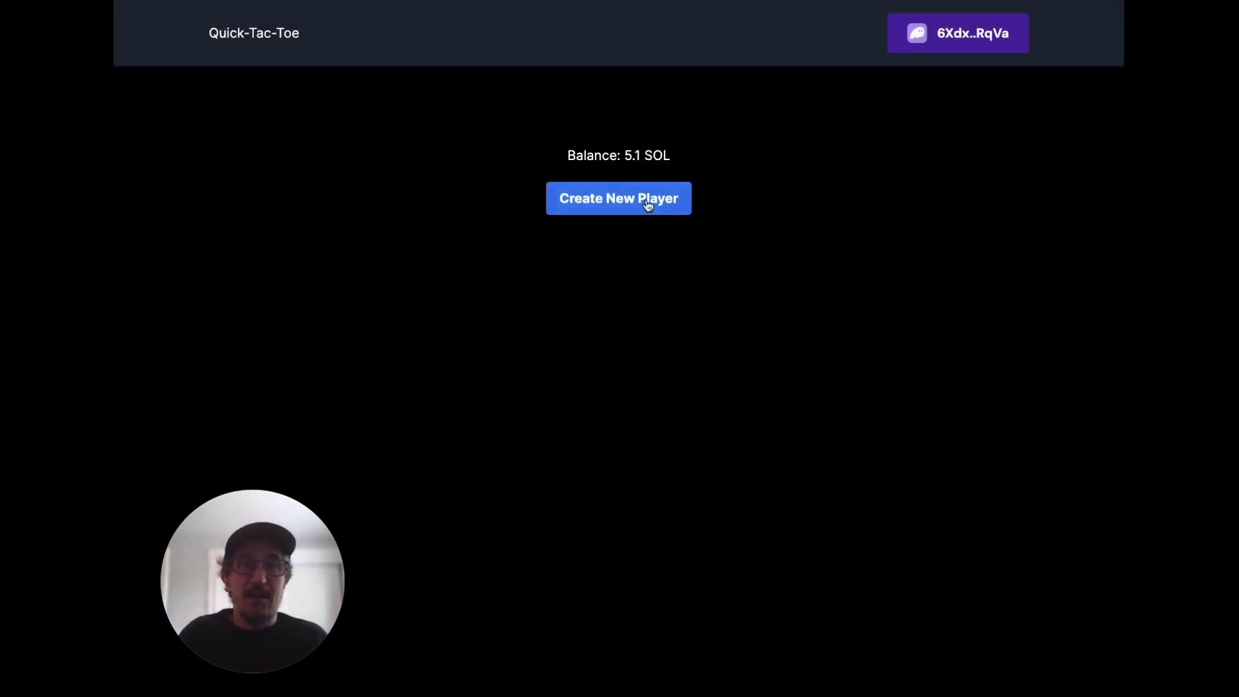
click(630, 205)
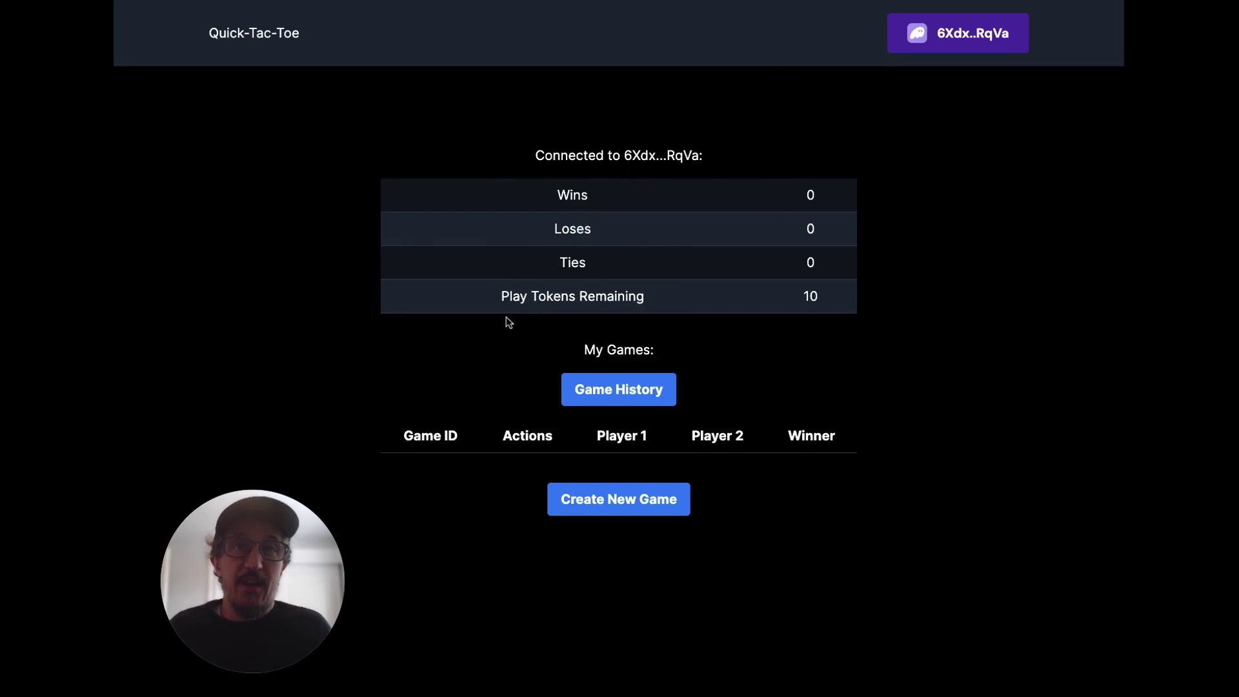
Check the play tokens remaining, then create game 26 against an O opponent
drag(498, 298, 831, 297)
click(790, 375)
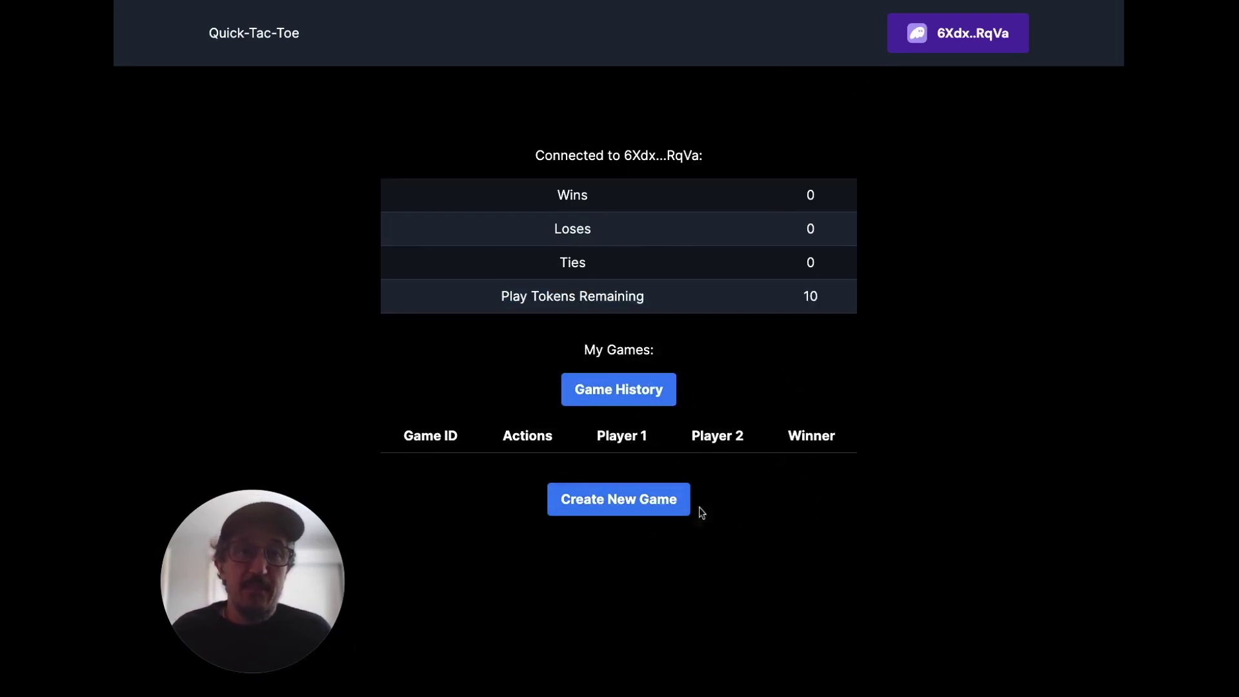
click(650, 498)
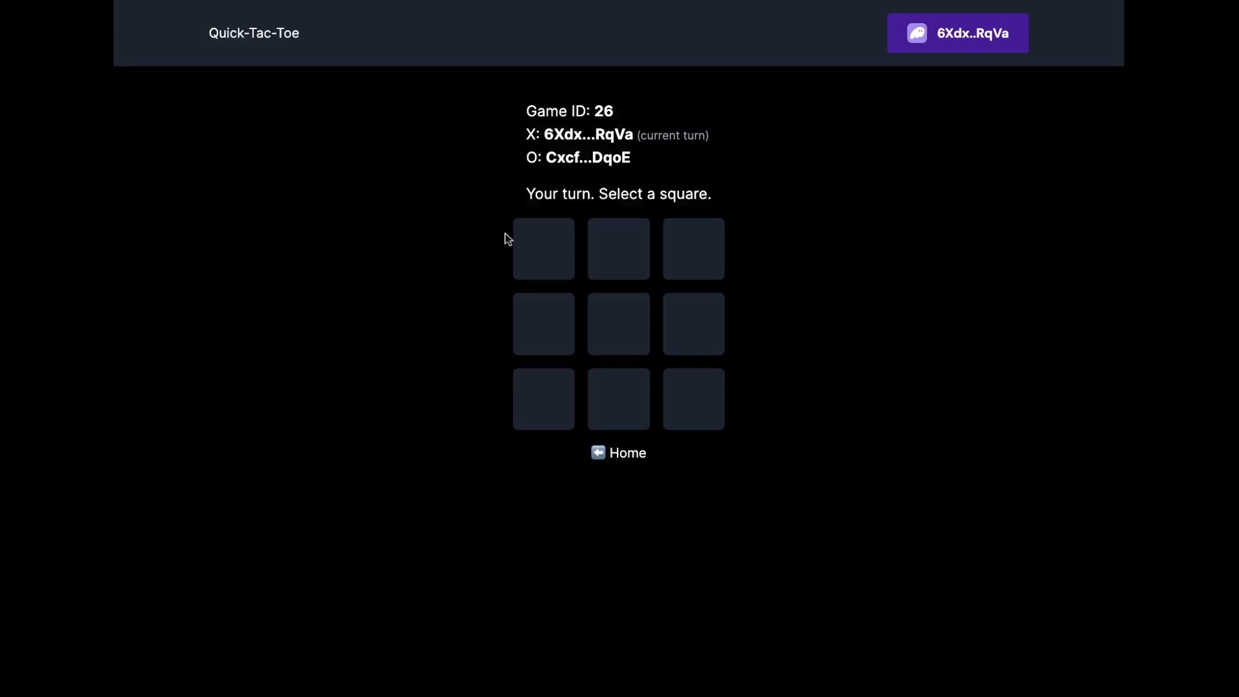
Play X top-left, centre, then bottom-right to win game 26
click(554, 258)
click(618, 324)
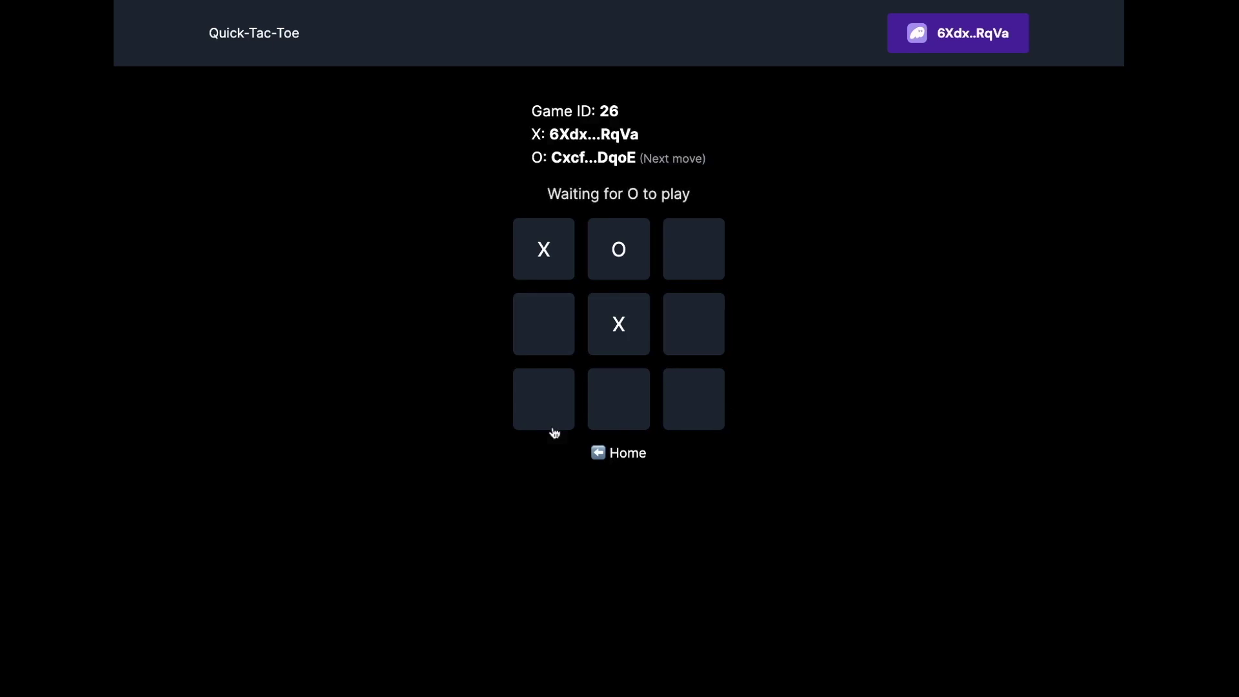
click(694, 398)
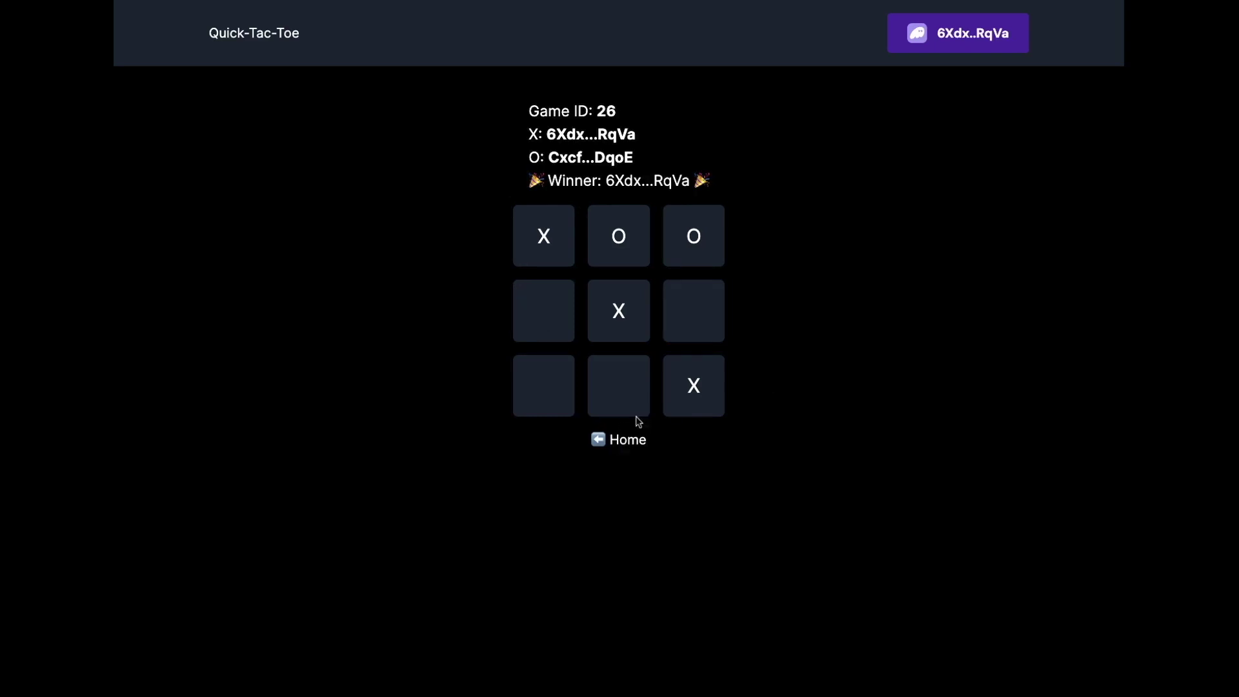
Go back to the home dashboard showing 1 win and 9 play tokens
click(627, 438)
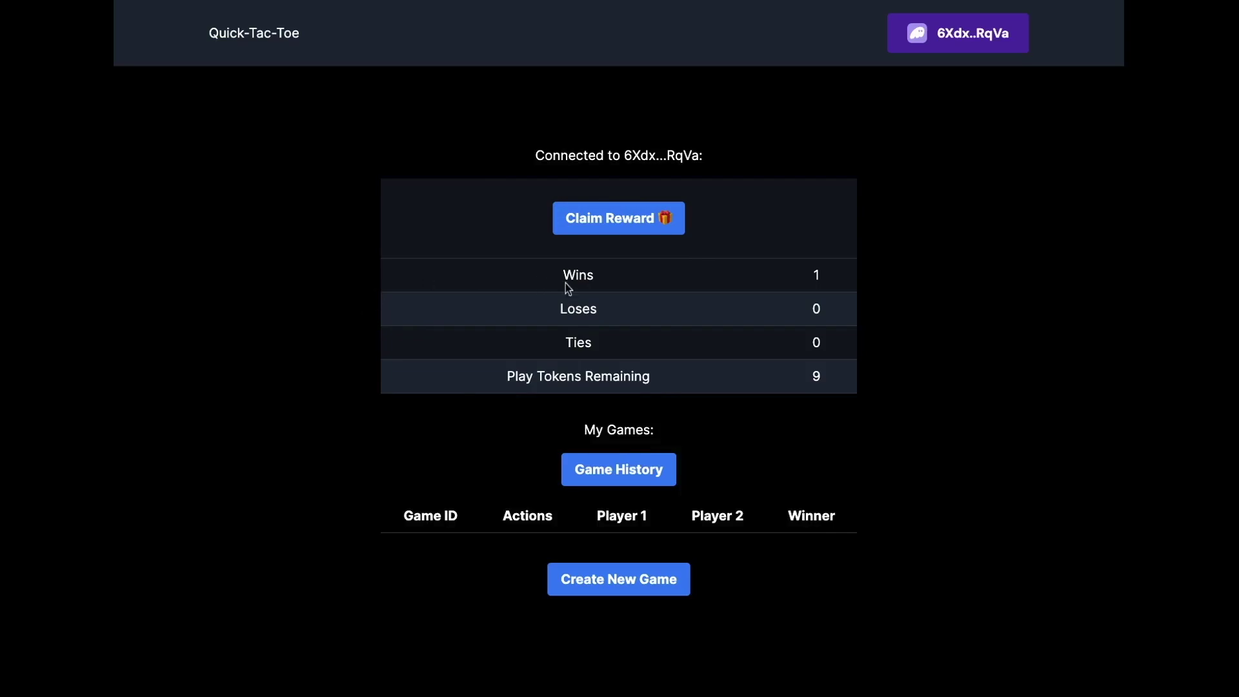